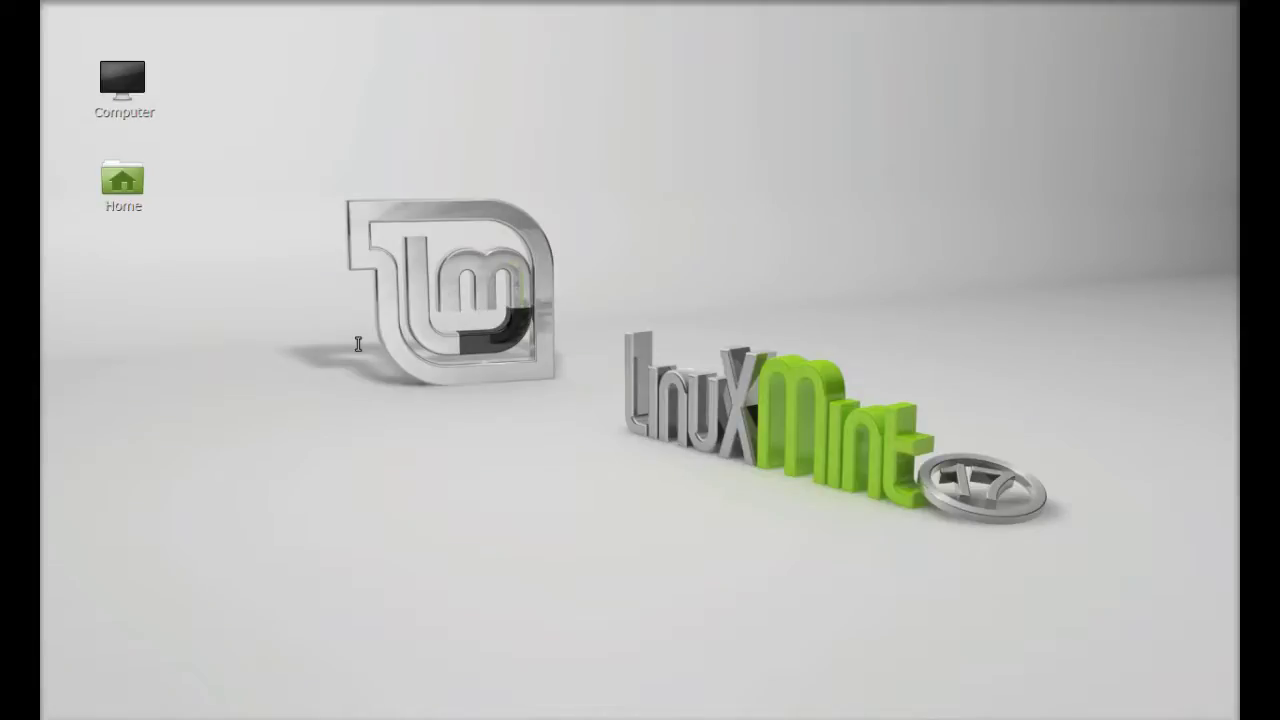
In a new terminal, add the ppa:alexx2000/doublecmd repository with sudo, authenticating and confirming it
{"action": "key", "text": "ctrl+alt+t"}
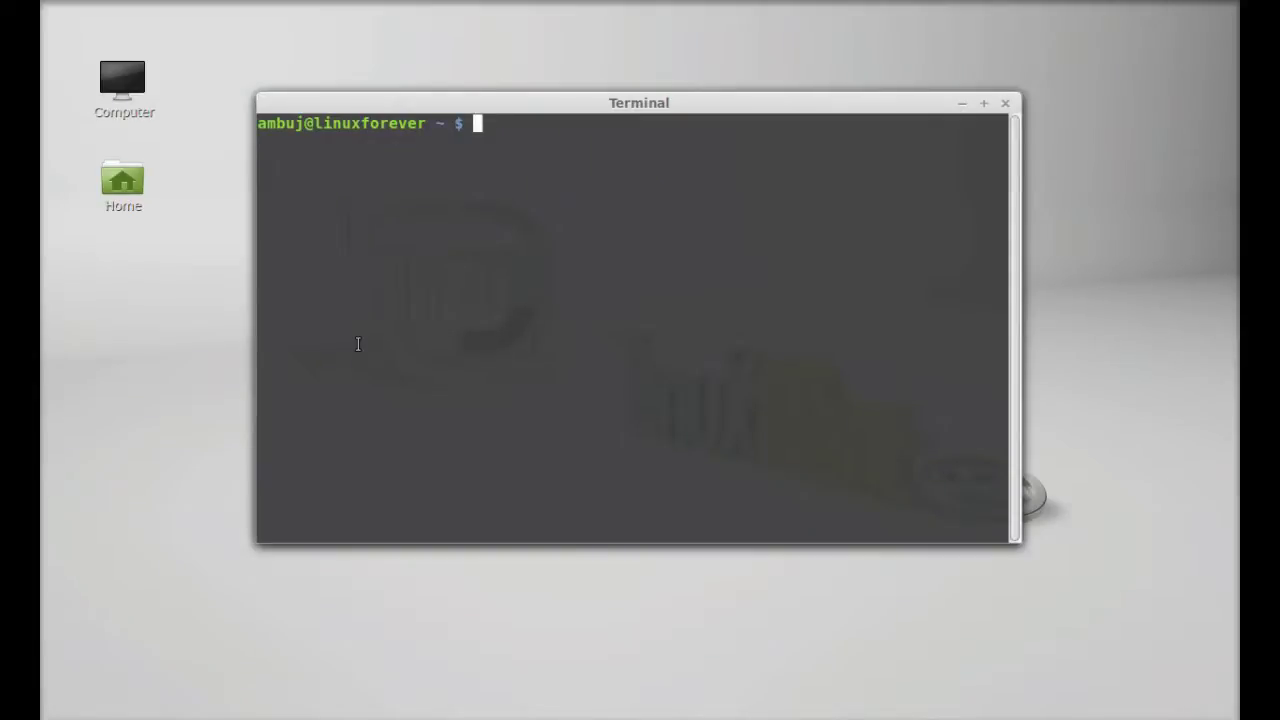
{"action": "type", "text": "sudo add-apt"}
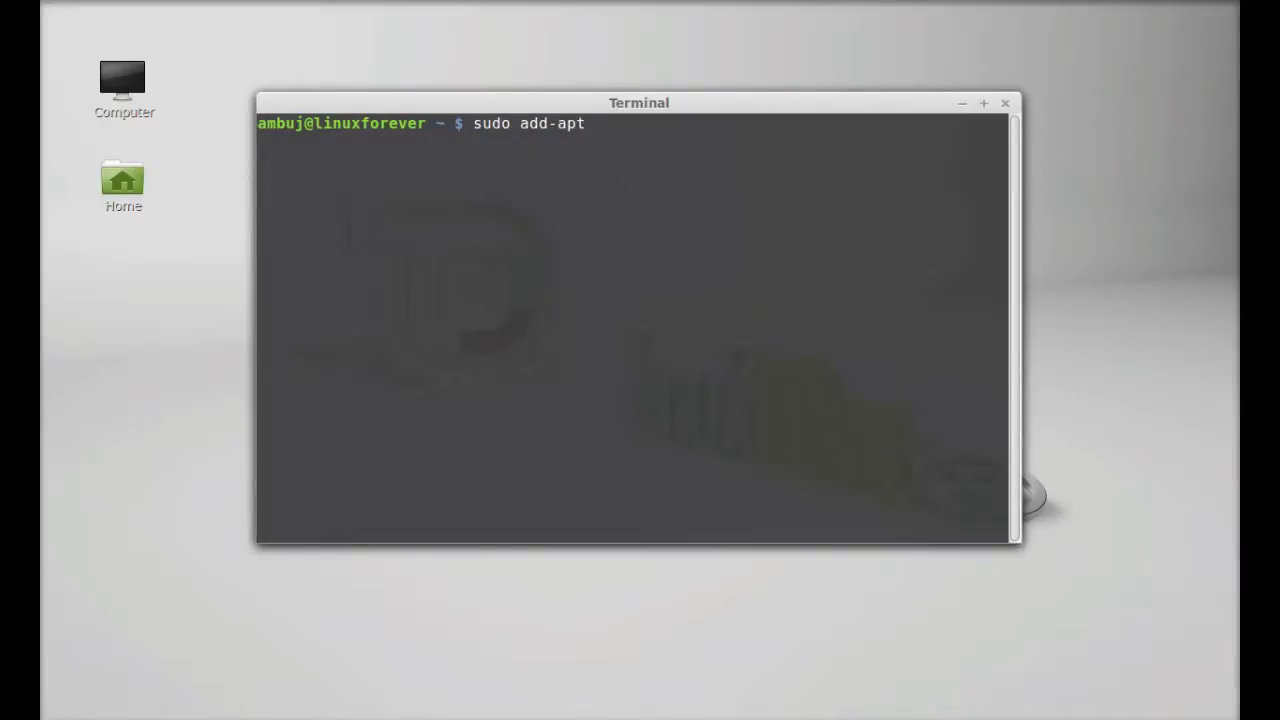
{"action": "type", "text": "-repository p"}
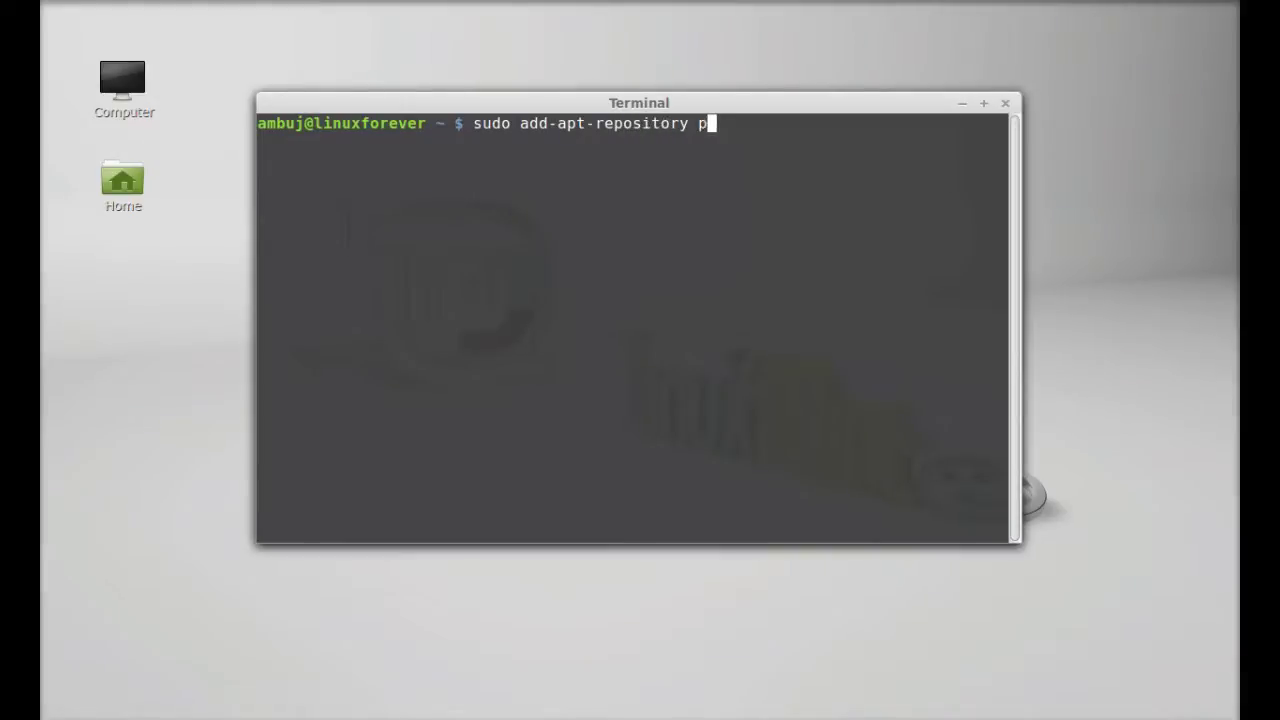
{"action": "type", "text": "pa:alexx2"}
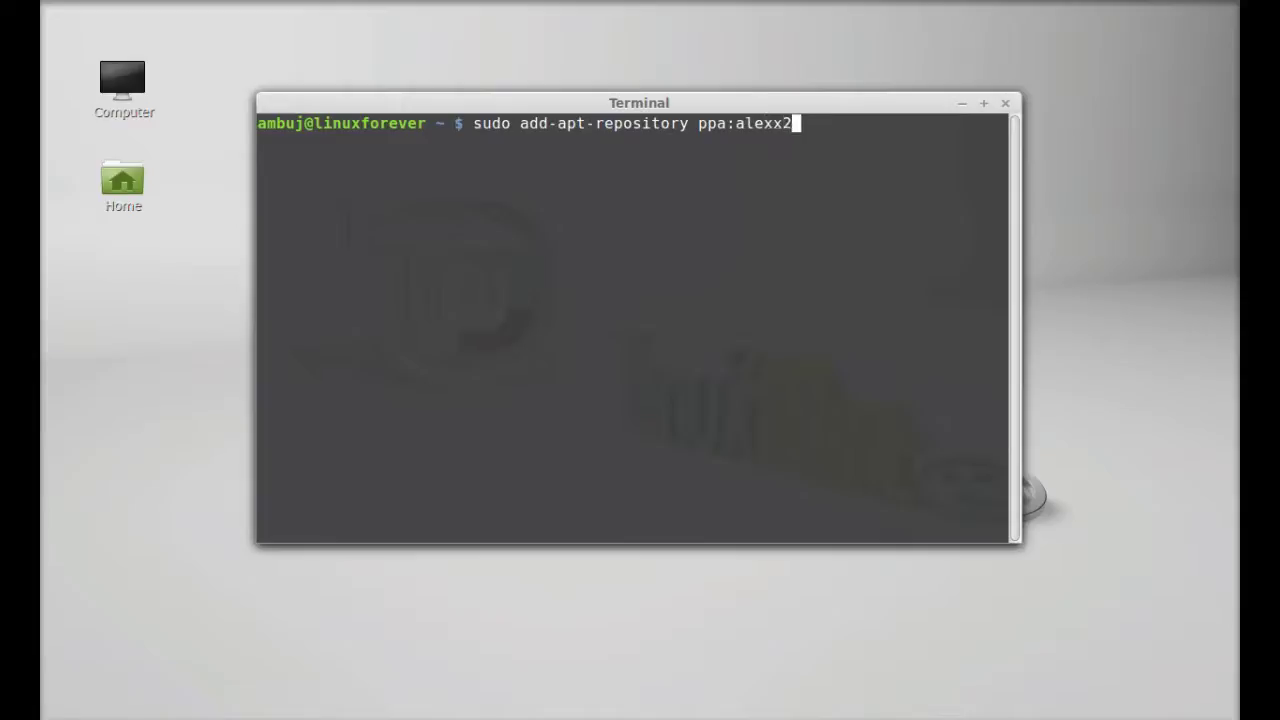
{"action": "type", "text": "000/doub"}
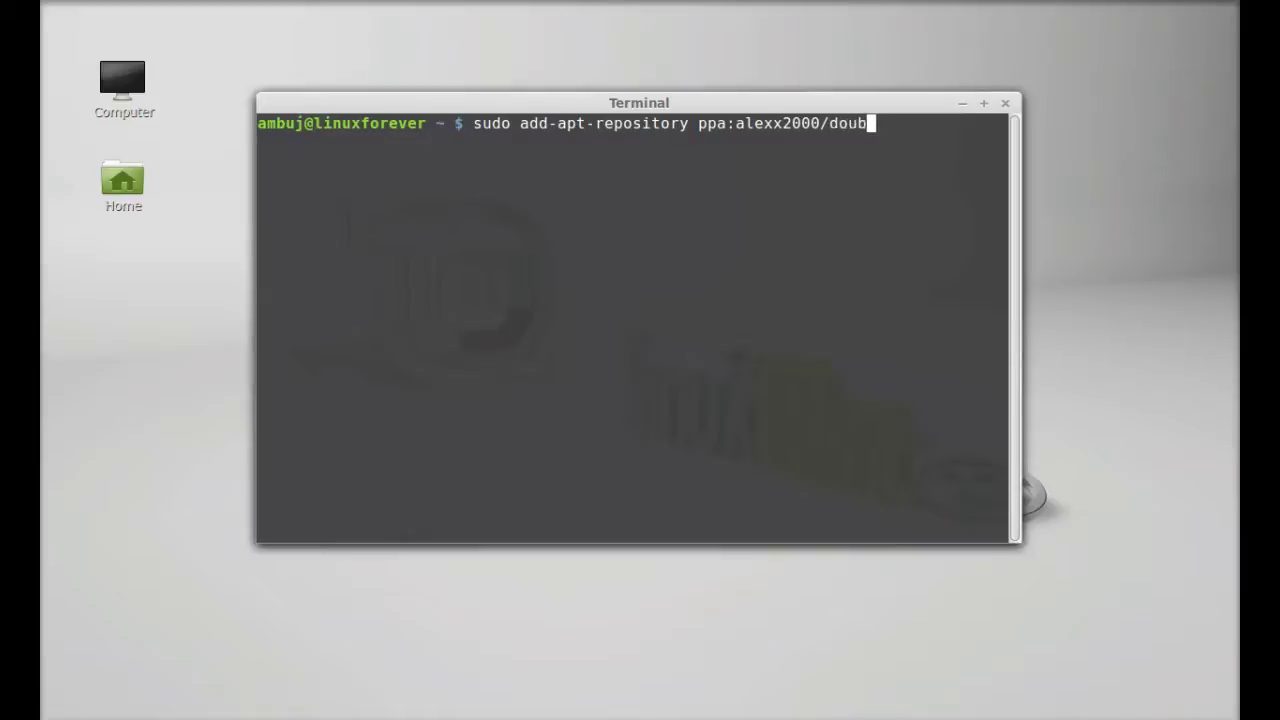
{"action": "type", "text": "lecmd"}
{"action": "key", "text": "Return"}
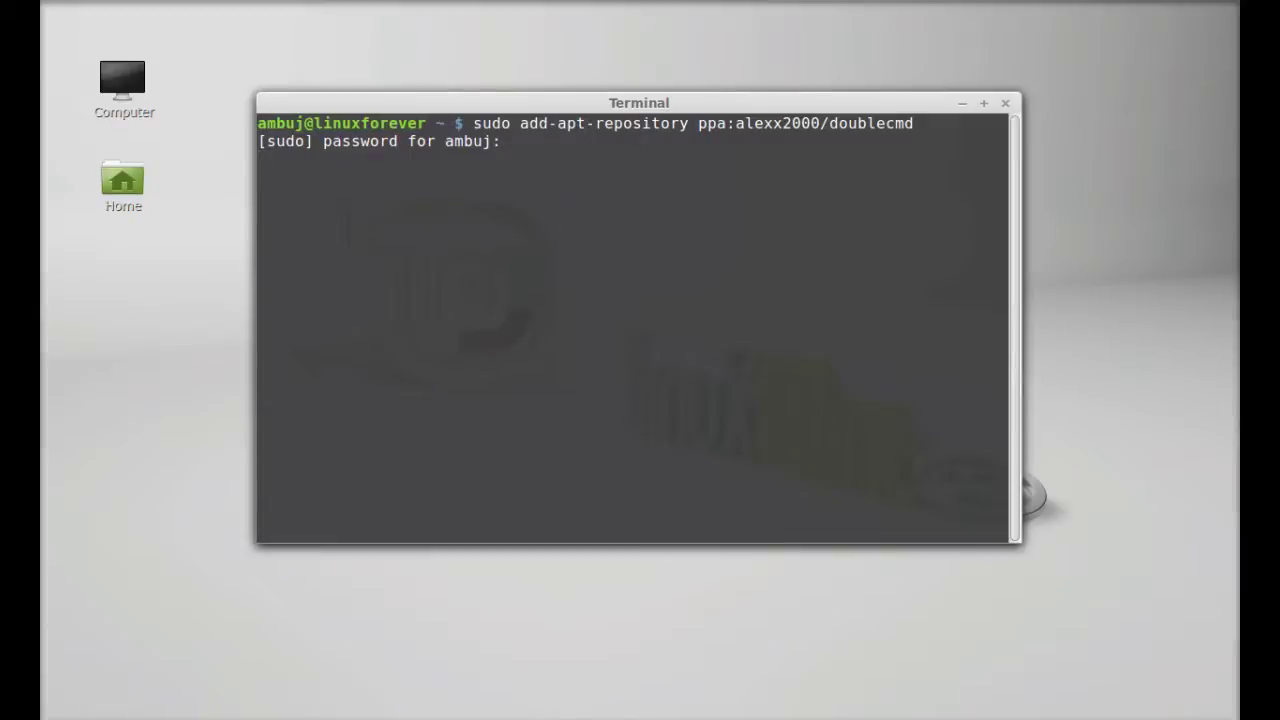
{"action": "key", "text": "Return"}
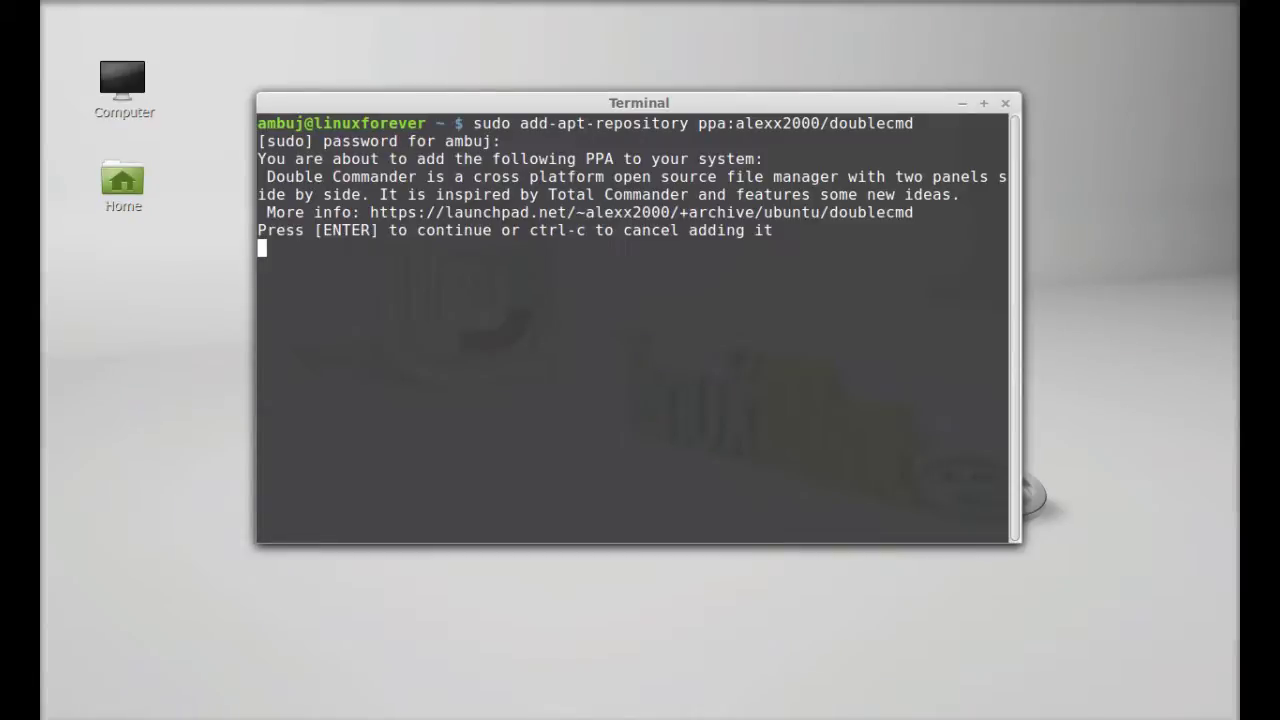
{"action": "key", "text": "Return"}
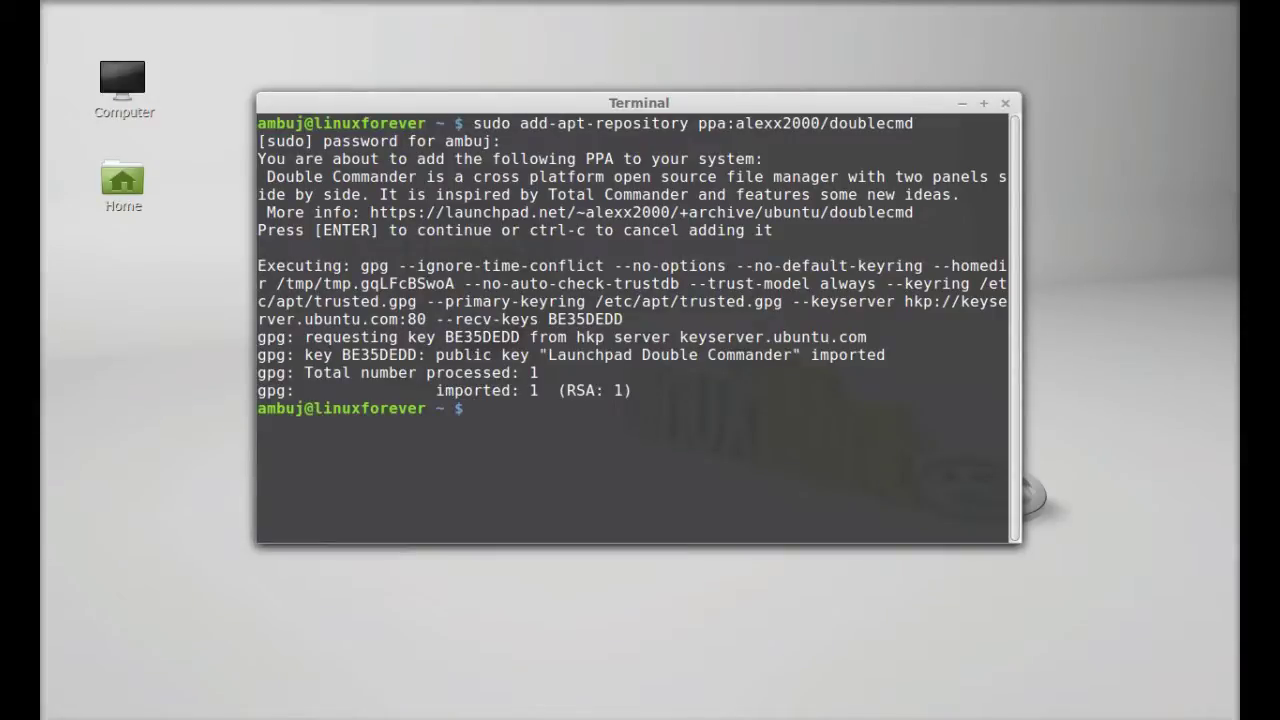
Run sudo apt-get update, then type sudo apt-get install doublecmd-qt and trim the package name's end
{"action": "type", "text": "sudo apt-get"}
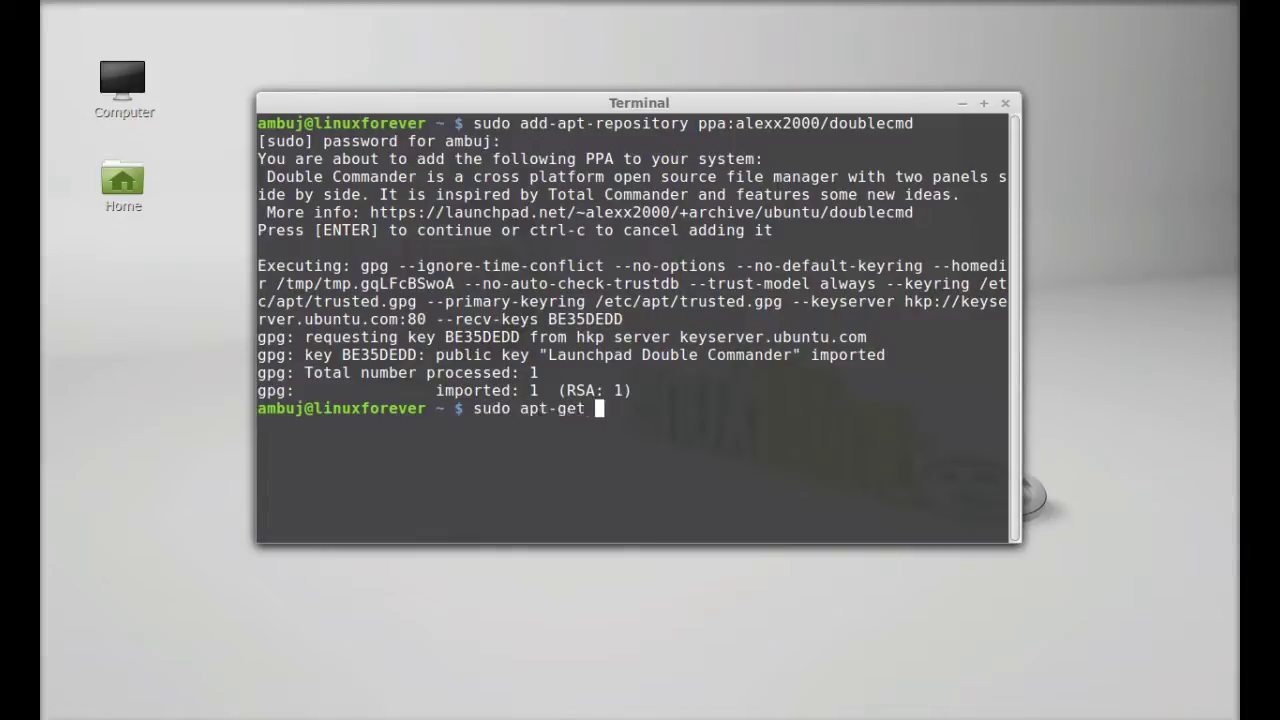
{"action": "type", "text": " update"}
{"action": "key", "text": "Return"}
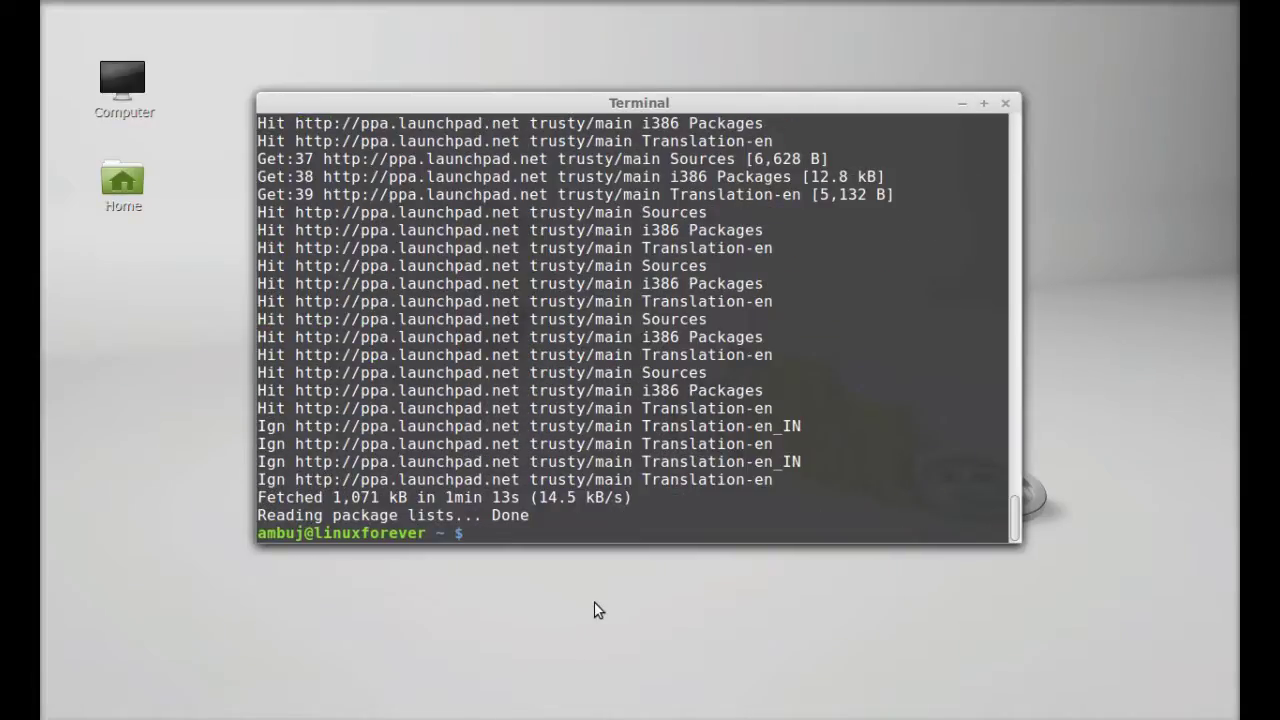
{"action": "type", "text": "sudo apt-get "}
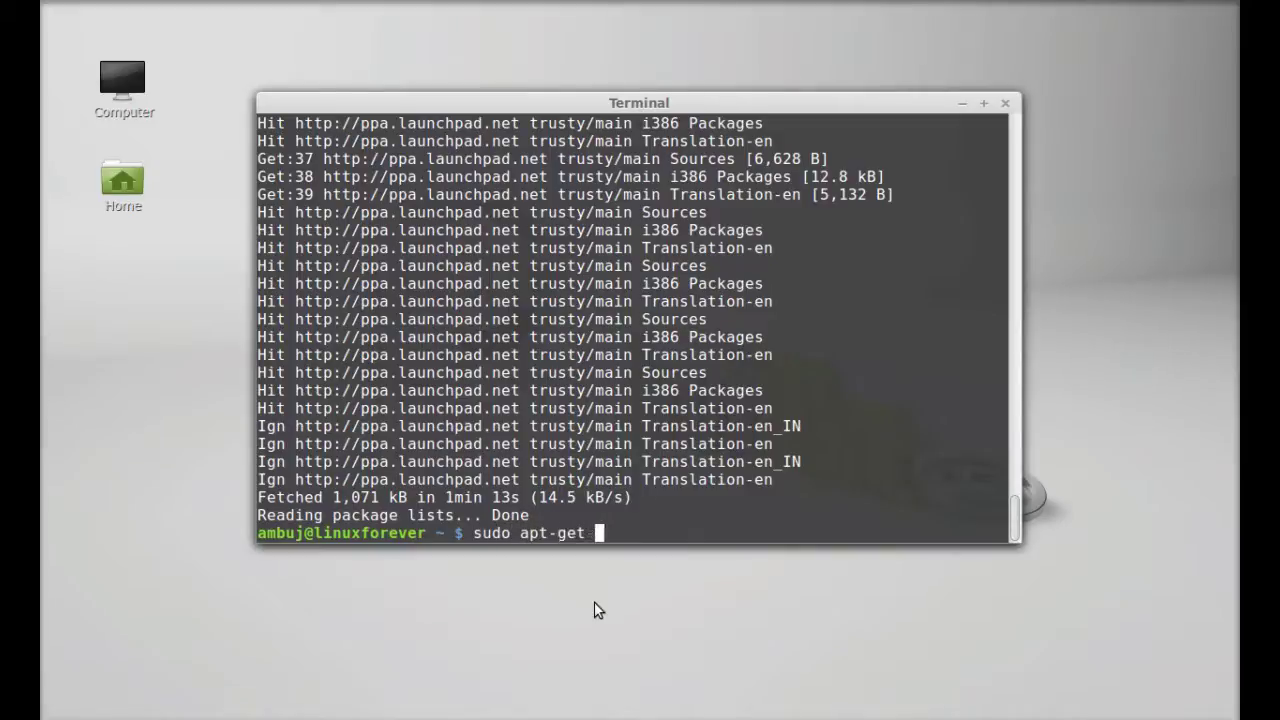
{"action": "type", "text": "install"}
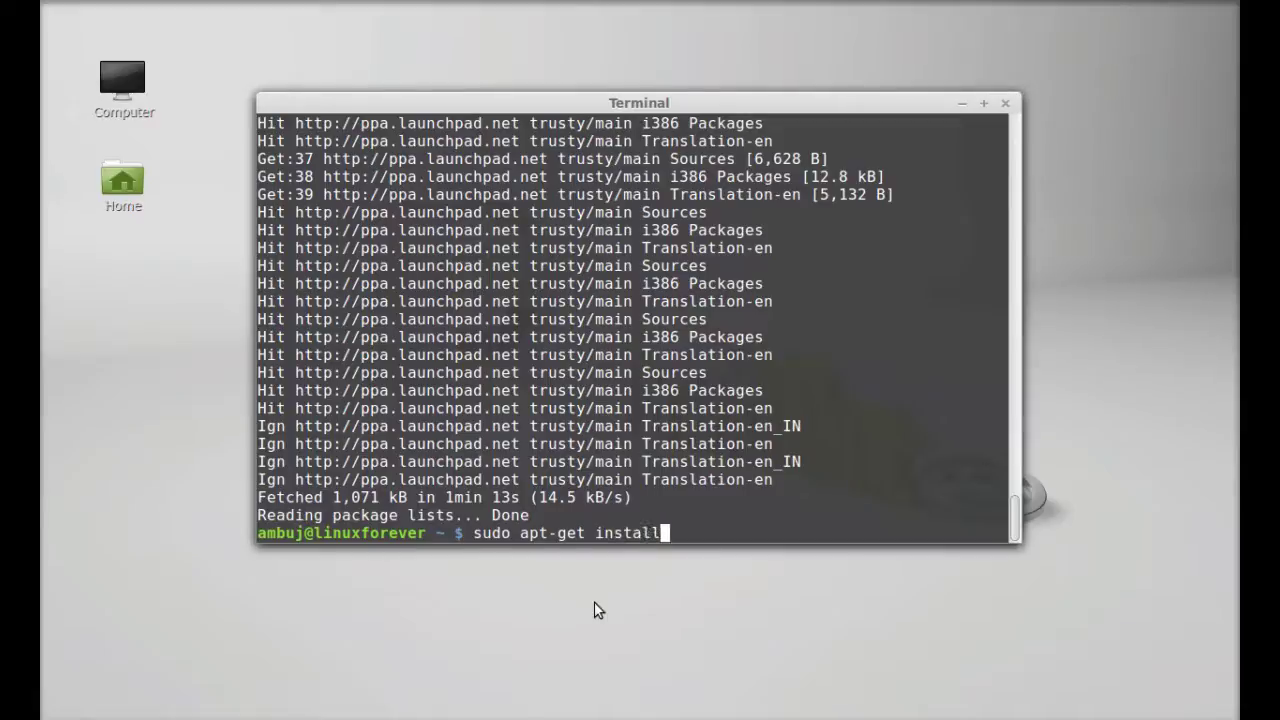
{"action": "type", "text": " doublecmd-"}
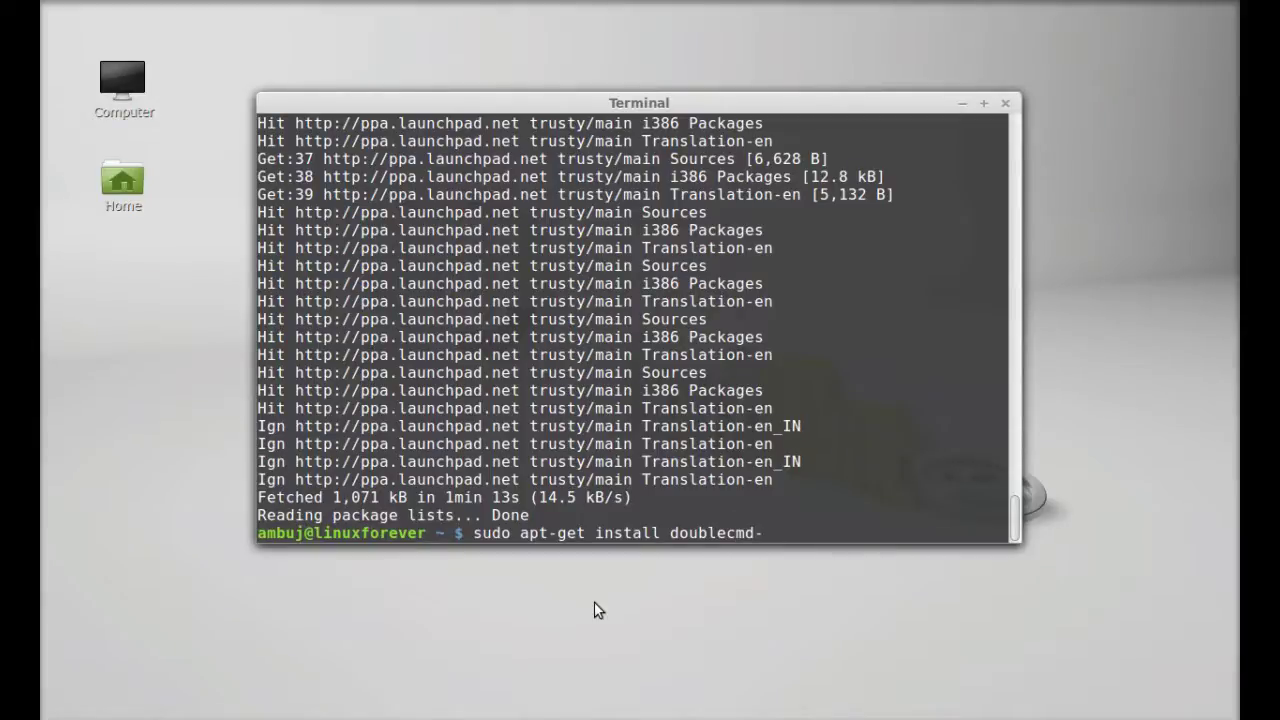
{"action": "type", "text": "qt"}
{"action": "key", "text": "BackSpace"}
{"action": "key", "text": "BackSpace"}
Settle the package name on doublecmd-qt, install it answering y, then close the terminal
{"action": "type", "text": "gtk"}
{"action": "key", "text": "BackSpace"}
{"action": "key", "text": "BackSpace"}
{"action": "key", "text": "BackSpace"}
{"action": "type", "text": "qt"}
{"action": "key", "text": "Return"}
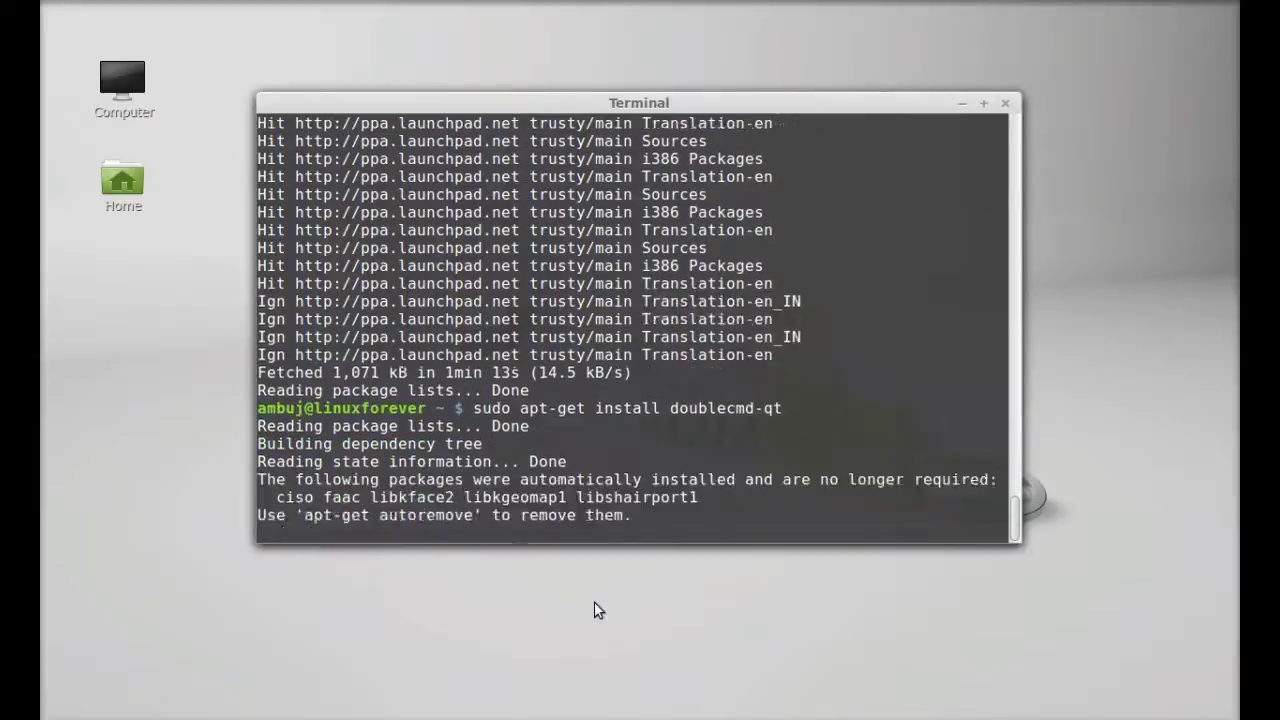
{"action": "type", "text": "y"}
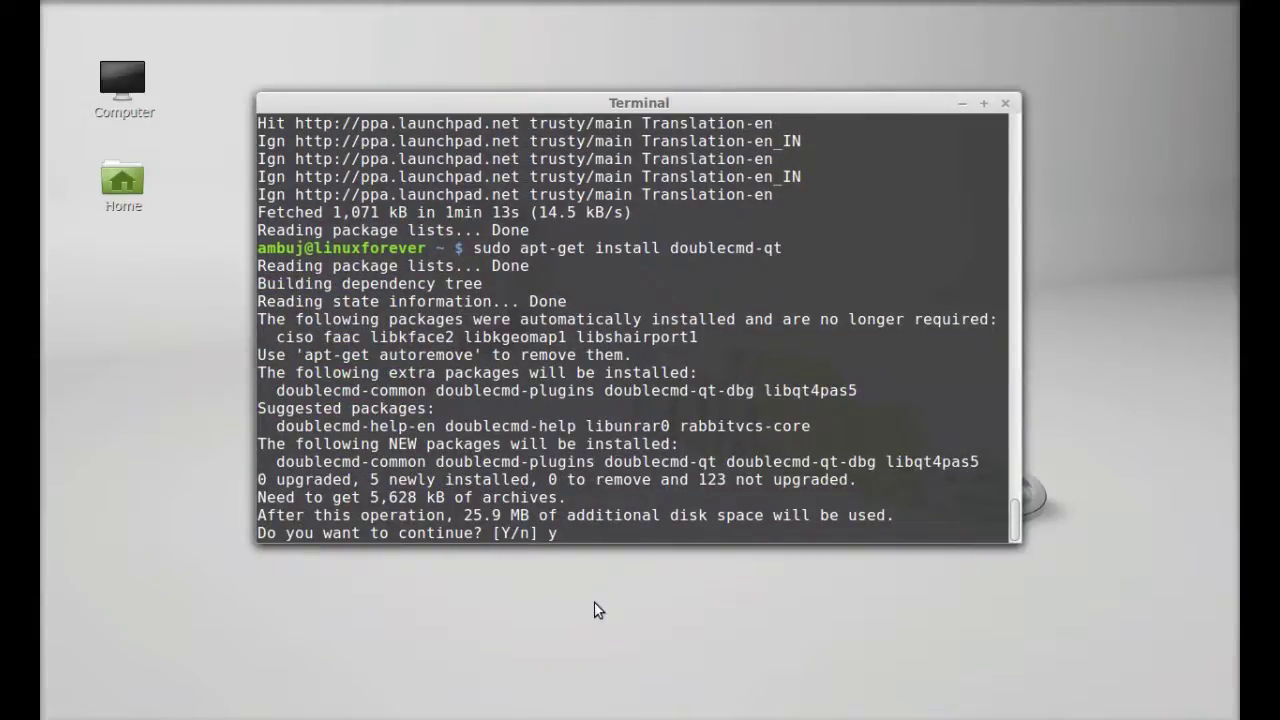
{"action": "key", "text": "Return"}
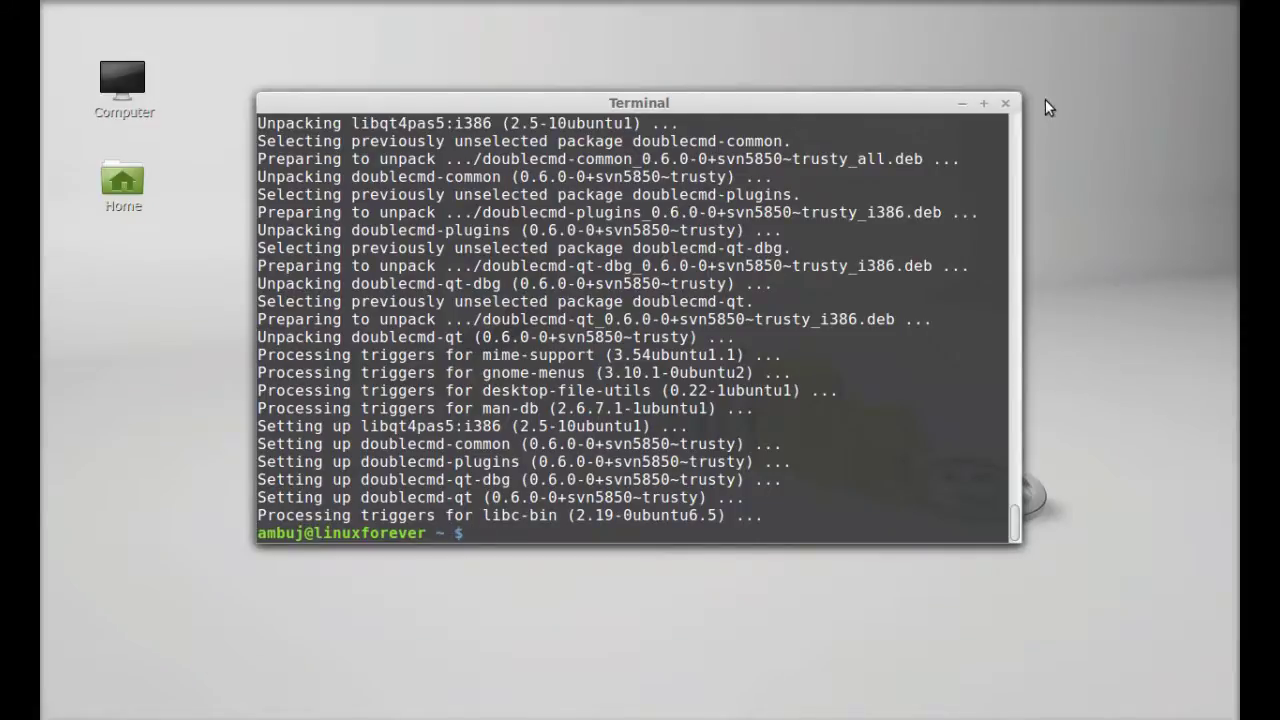
{"action": "left_click", "coordinate": [1005, 103]}
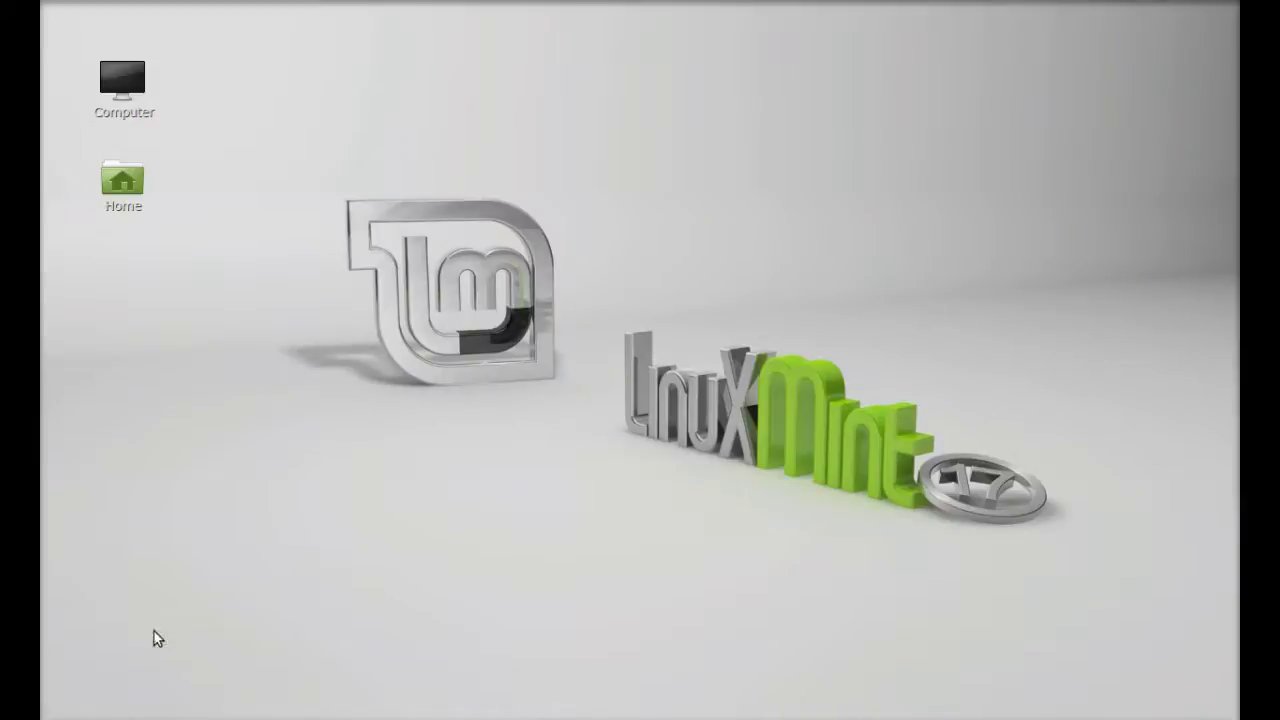
Search the Mint applications menu for 'double', find no match, and dismiss the menu
{"action": "left_click", "coordinate": [67, 714]}
{"action": "type", "text": "d"}
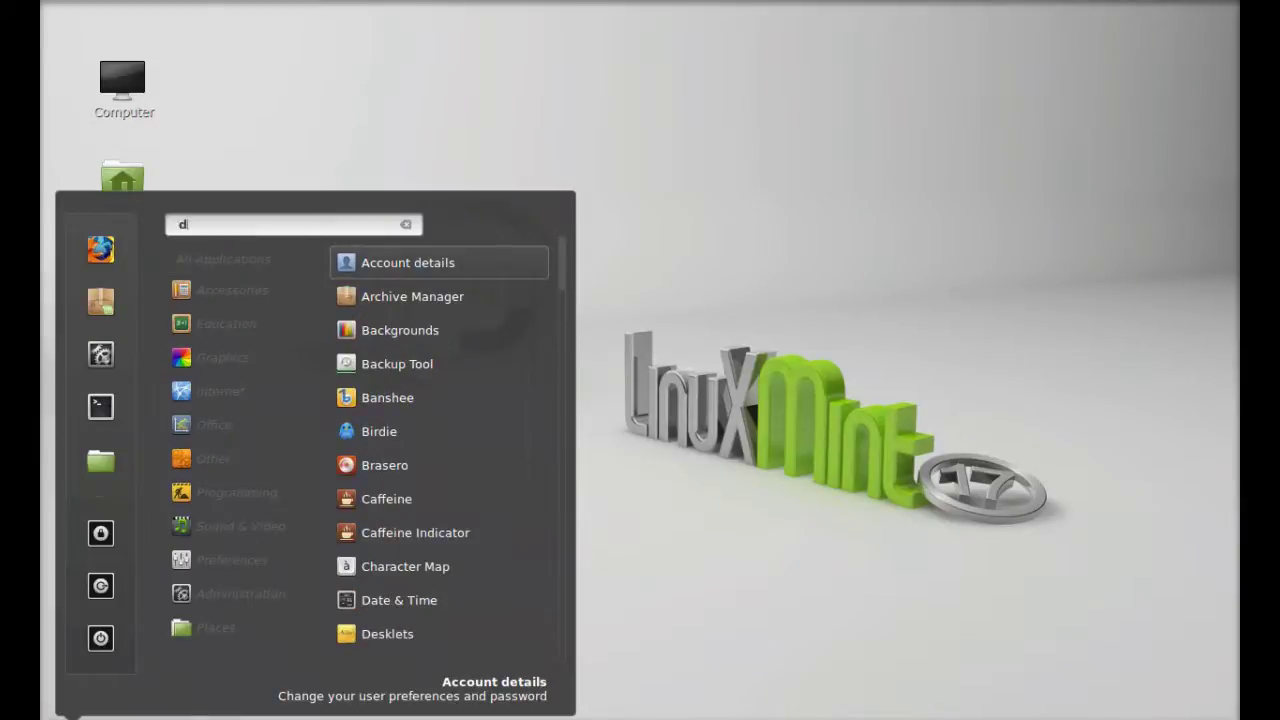
{"action": "type", "text": "ou"}
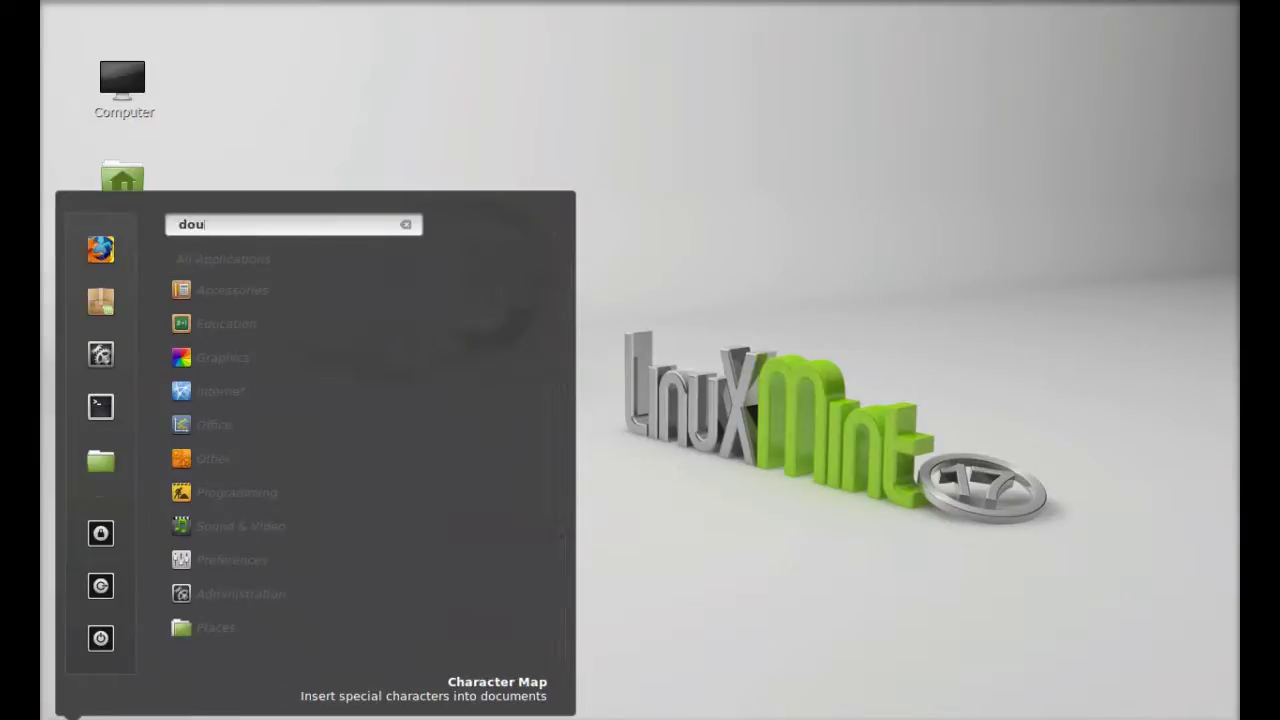
{"action": "type", "text": "ble"}
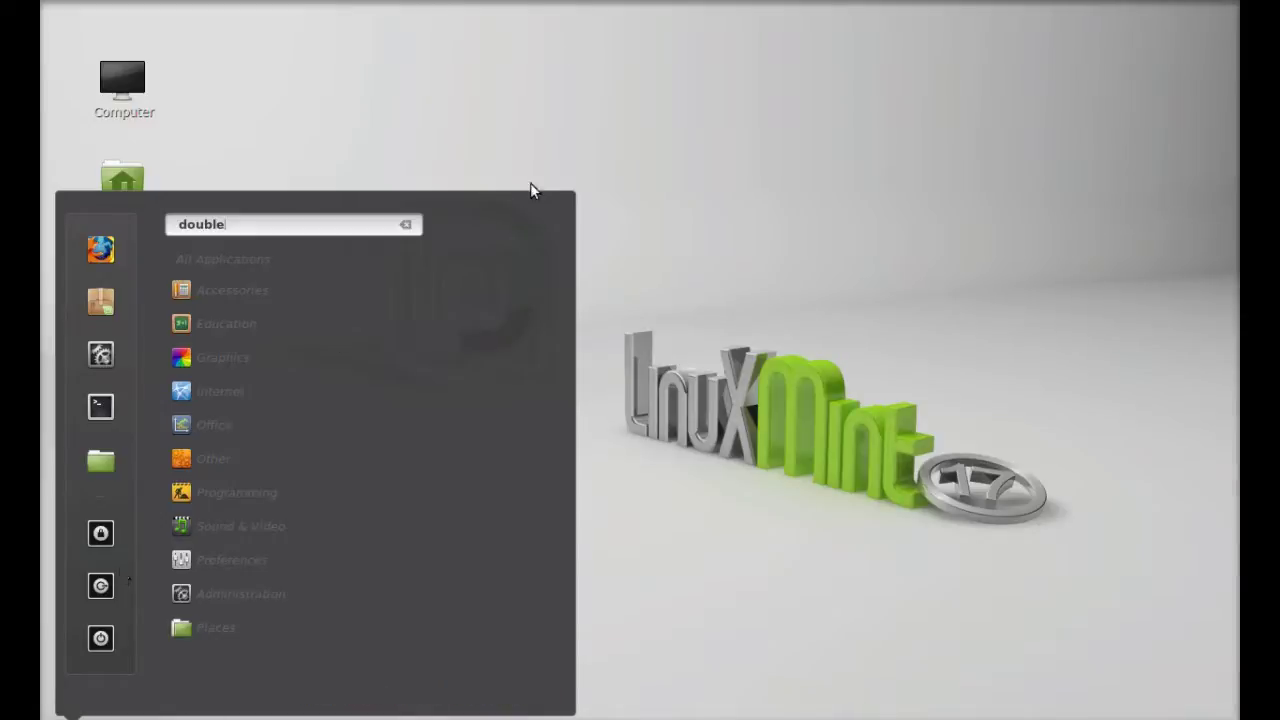
{"action": "left_click", "coordinate": [710, 167]}
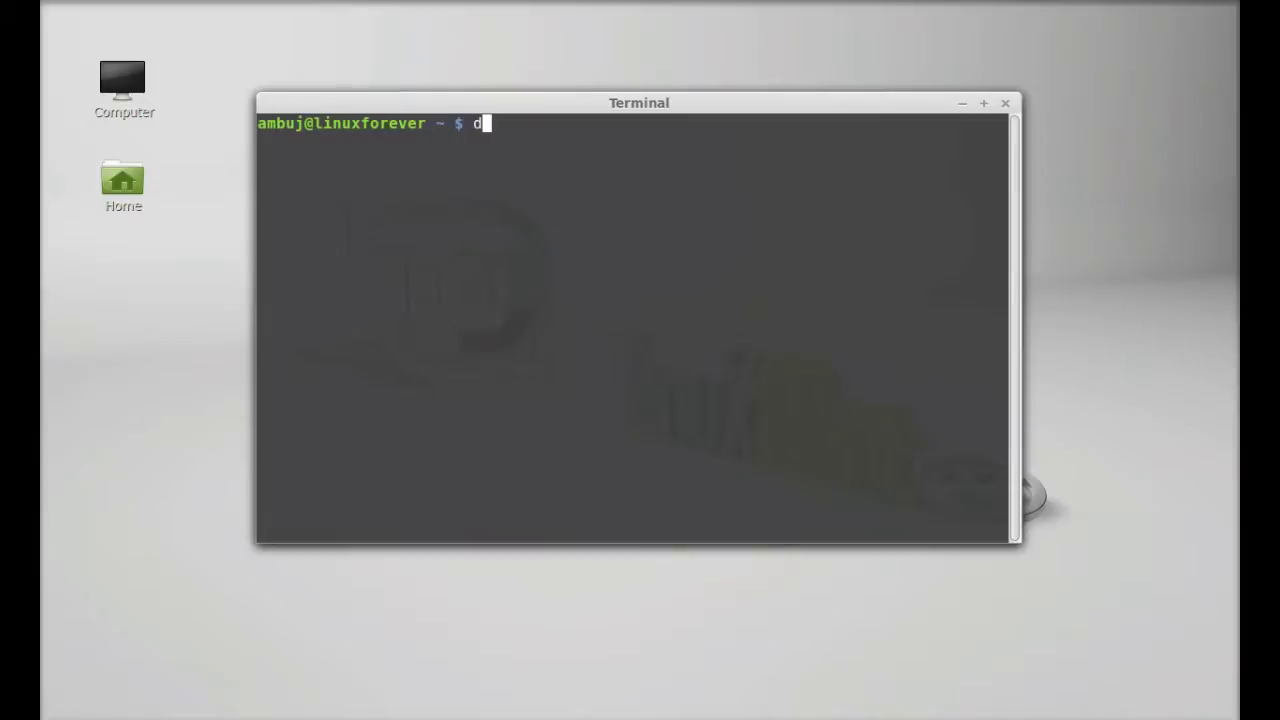
Launch Double Commander by running doublecmd from the terminal
{"action": "type", "text": "oublecmd"}
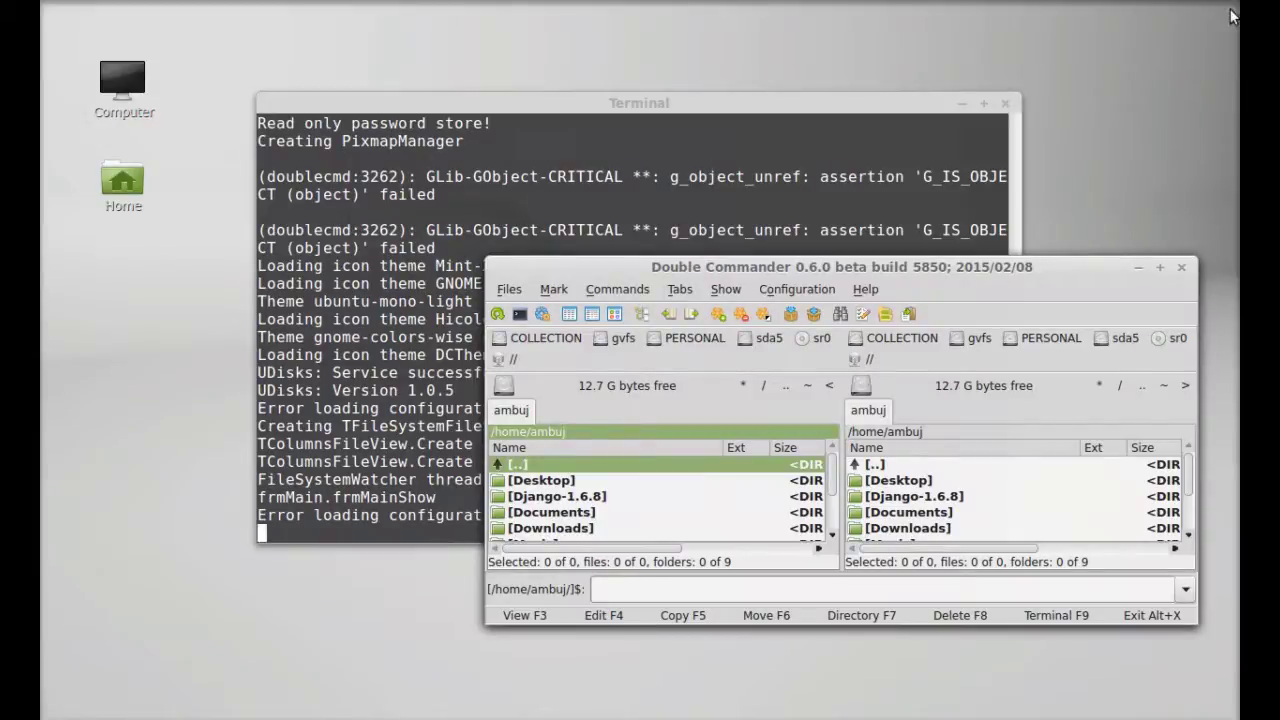
Minimize the terminal so Double Commander's two /home/ambuj panels stand alone
{"action": "left_click", "coordinate": [961, 103]}
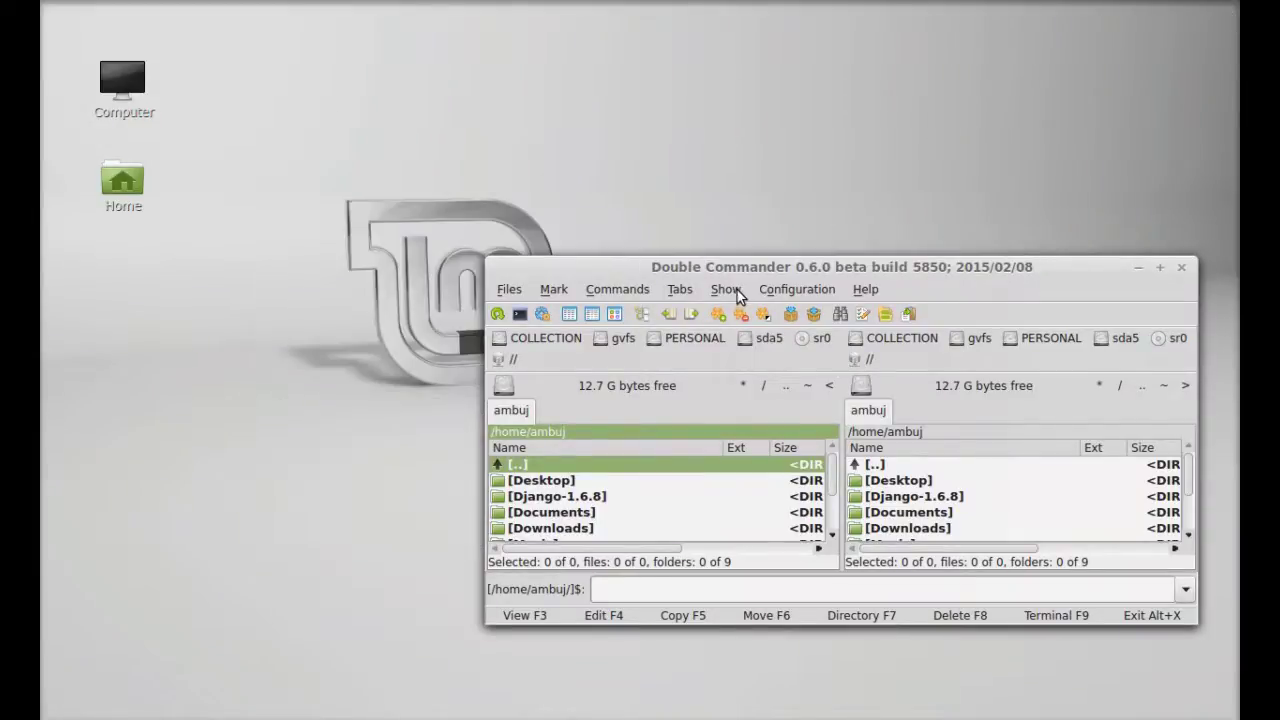